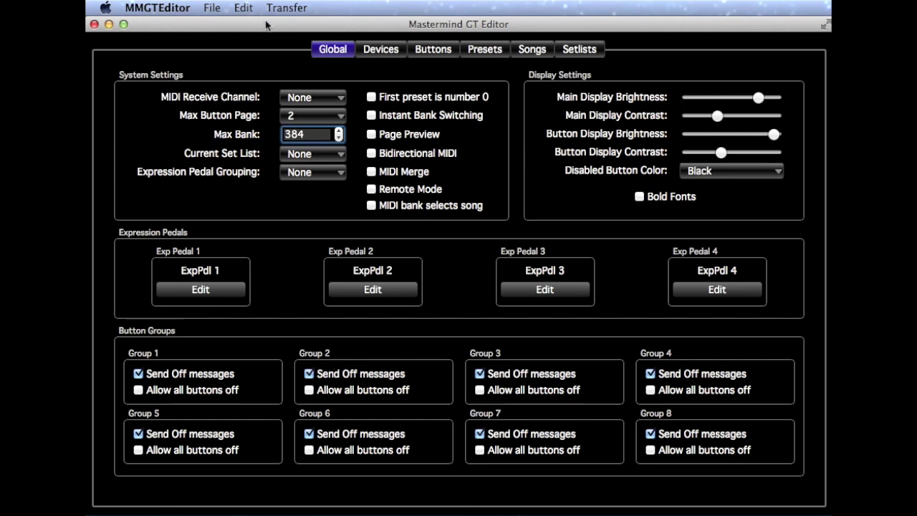
- Create a new blank setup and pick the 10-button Mastermind GT model
{"action": "left_click", "coordinate": [211, 9]}
{"action": "left_click", "coordinate": [219, 25]}
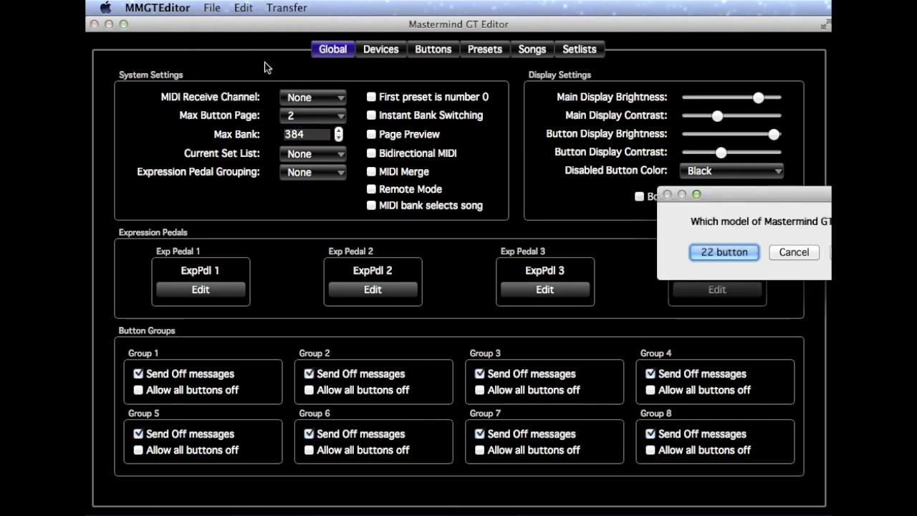
{"action": "left_click_drag", "start_coordinate": [715, 198], "coordinate": [537, 192]}
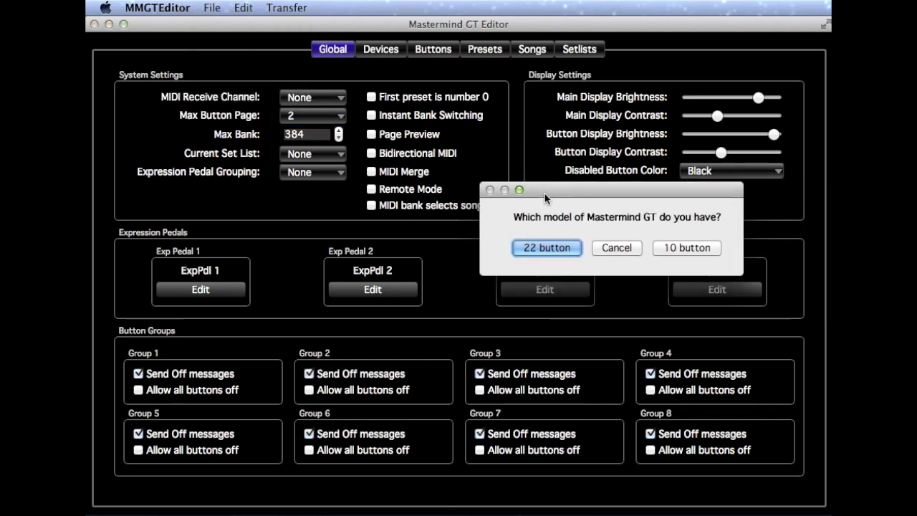
{"action": "left_click", "coordinate": [679, 251]}
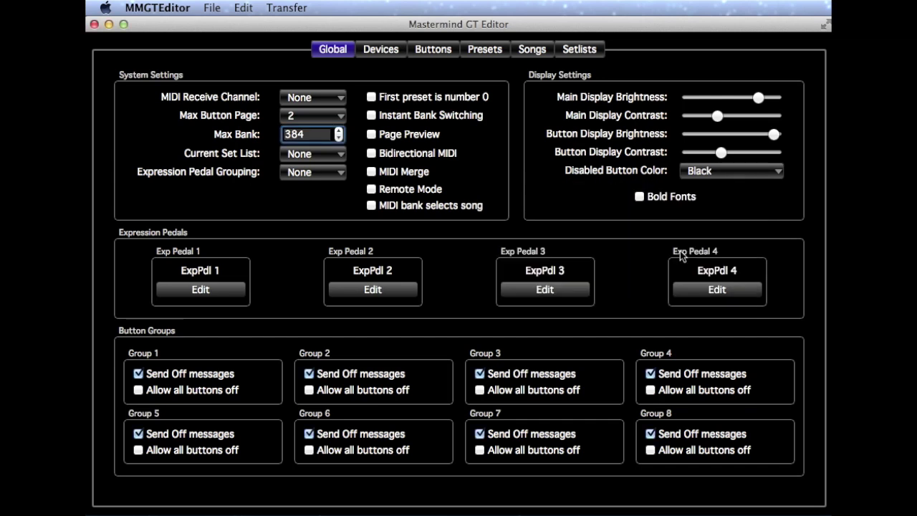
- On the Devices page, set Device 1's model to Effect Gizmo
{"action": "left_click", "coordinate": [383, 47]}
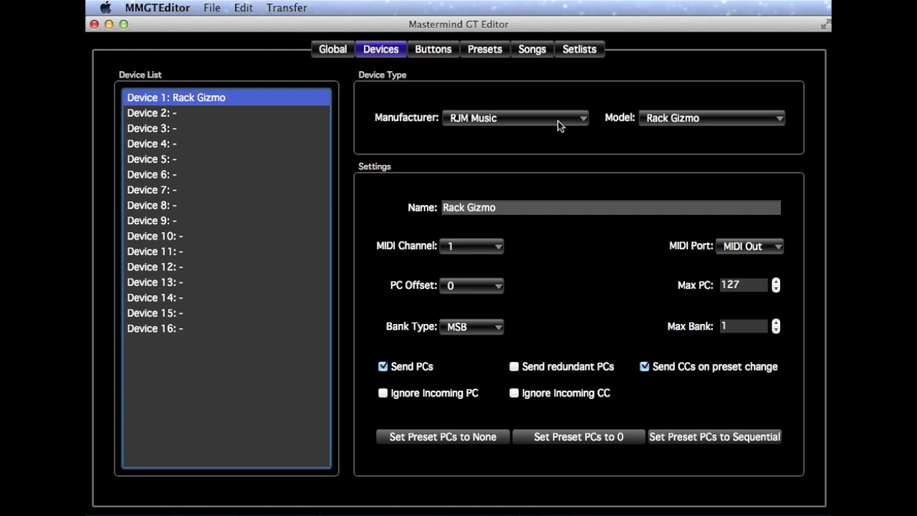
{"action": "left_click", "coordinate": [676, 119]}
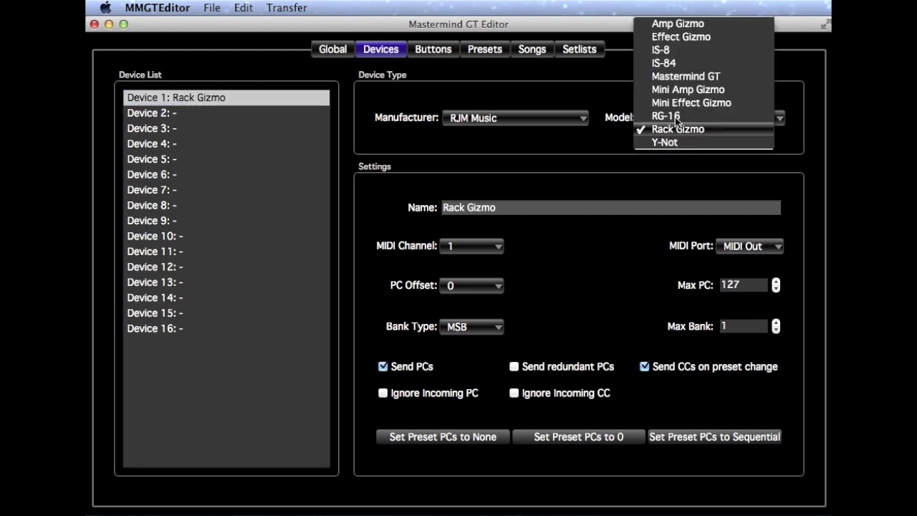
{"action": "left_click", "coordinate": [687, 37]}
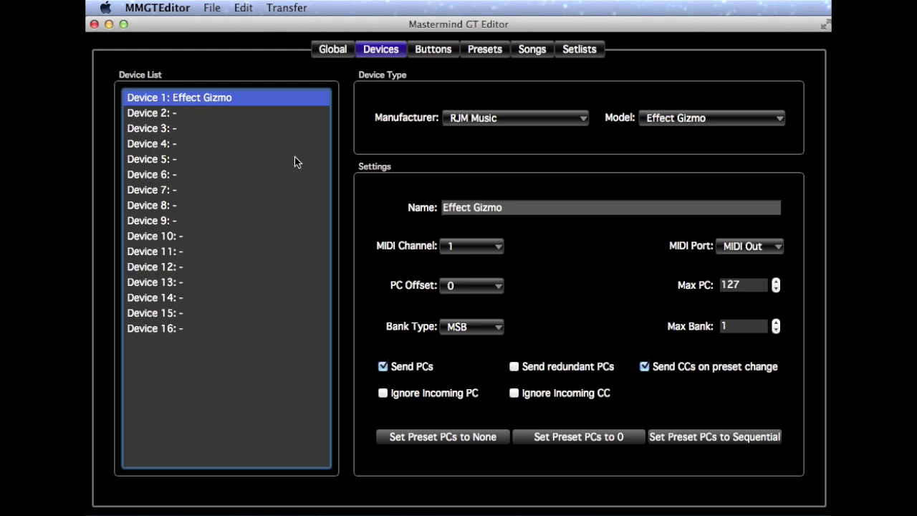
- Make Device 2 a Strymon Timeline on MIDI channel 2
{"action": "left_click", "coordinate": [172, 113]}
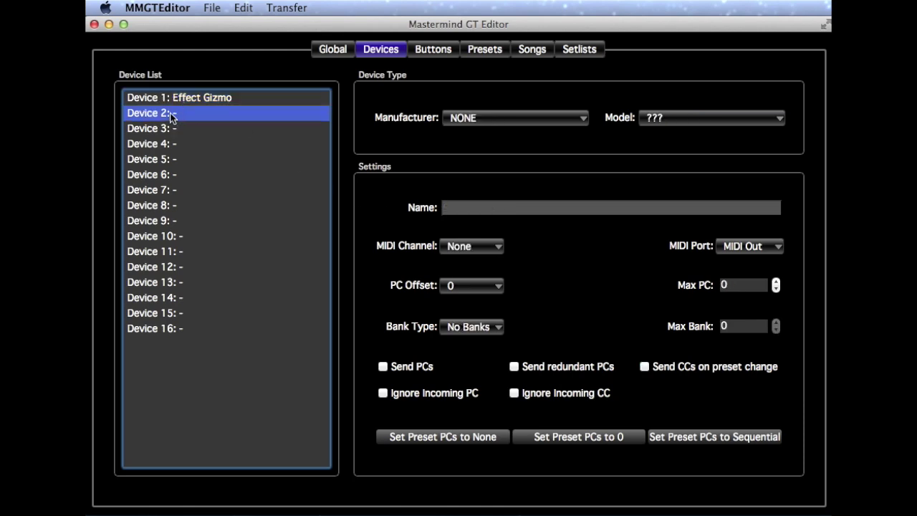
{"action": "left_click", "coordinate": [467, 121]}
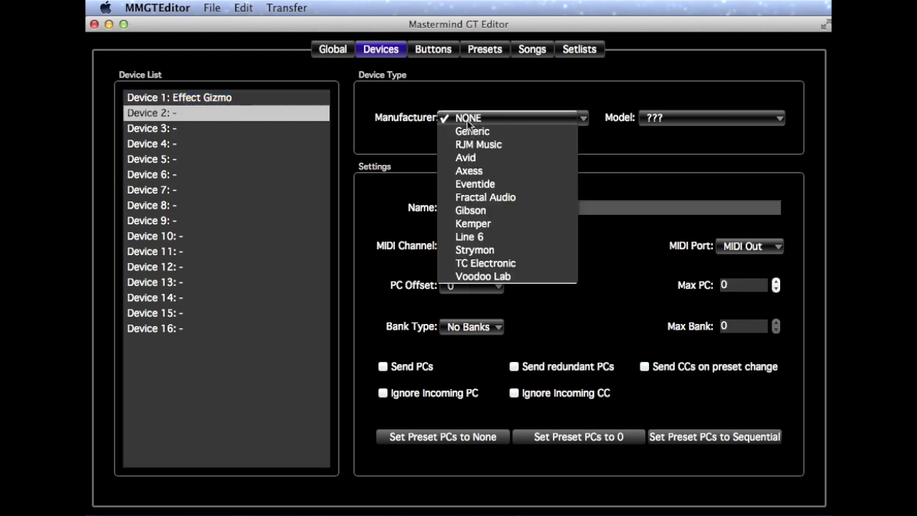
{"action": "left_click", "coordinate": [501, 250]}
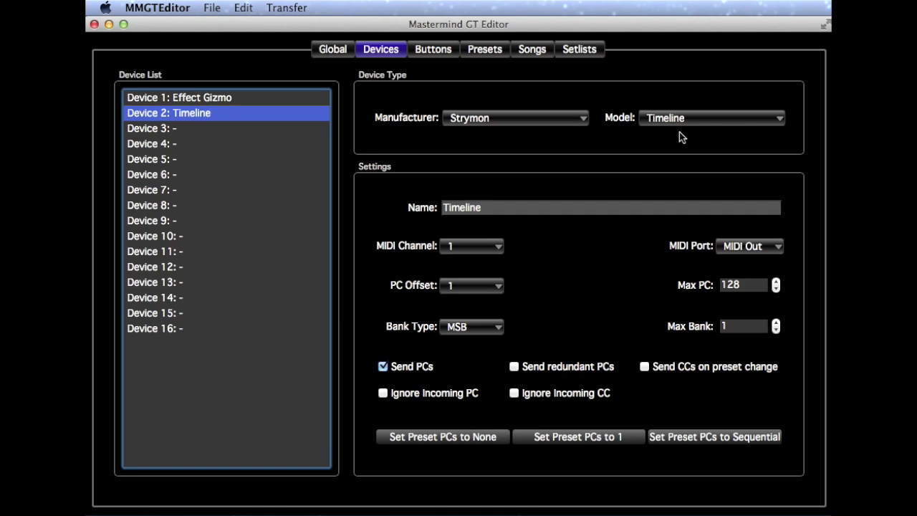
{"action": "left_click", "coordinate": [496, 256]}
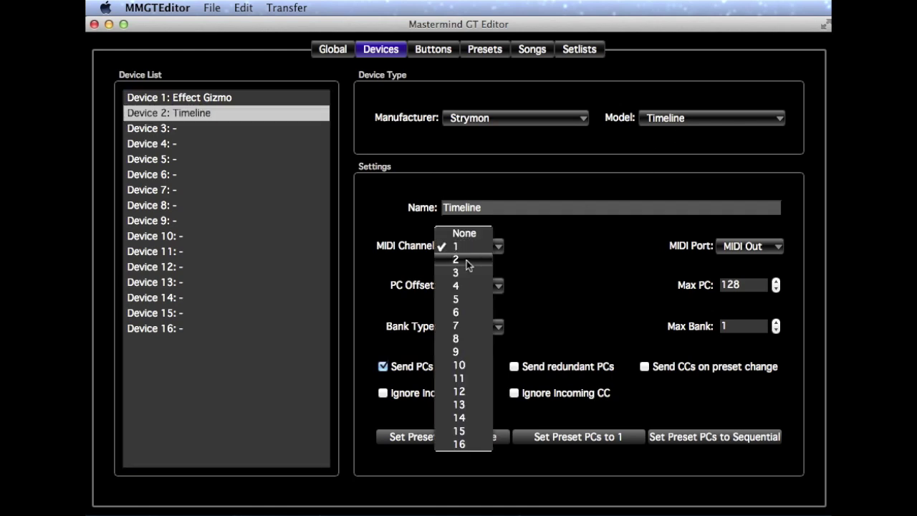
{"action": "left_click", "coordinate": [467, 260]}
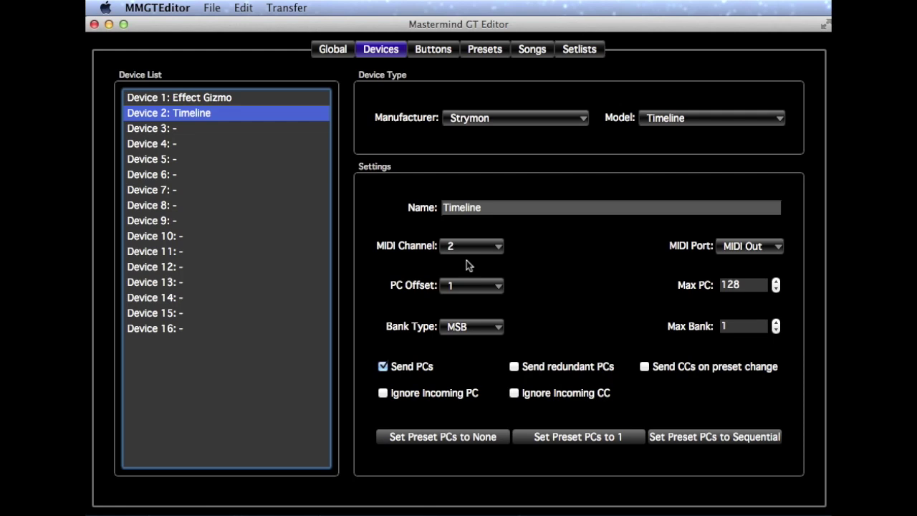
{"action": "left_click", "coordinate": [229, 128]}
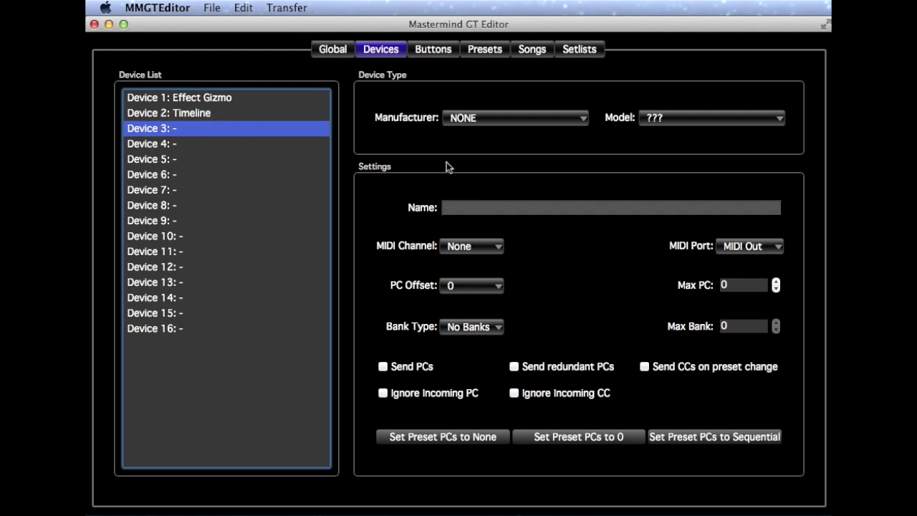
- Set Device 3 to manufacturer Strymon, model Mobius, MIDI channel 3
{"action": "left_click", "coordinate": [504, 120]}
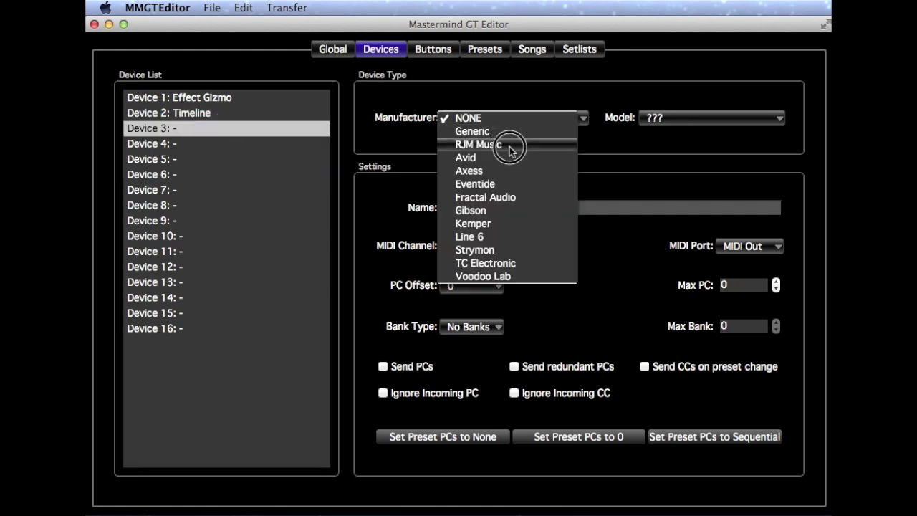
{"action": "left_click", "coordinate": [528, 251]}
{"action": "left_click", "coordinate": [723, 120]}
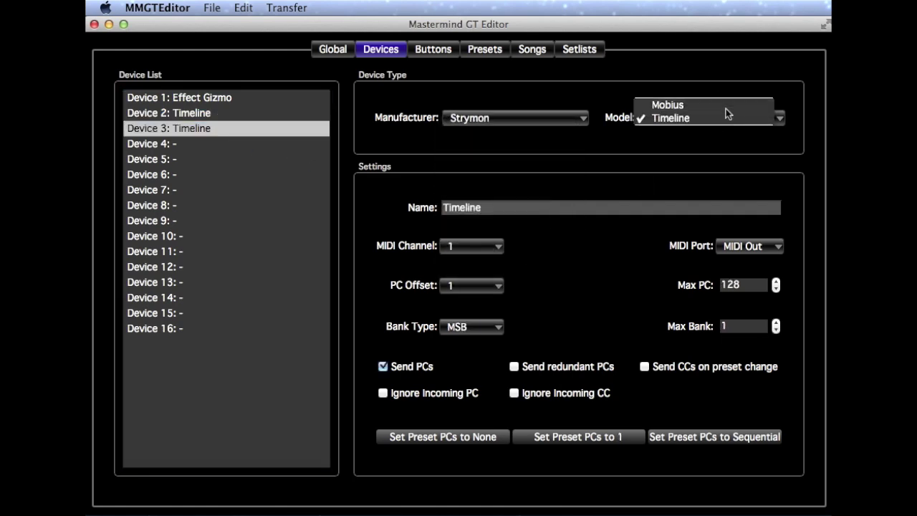
{"action": "left_click", "coordinate": [725, 107]}
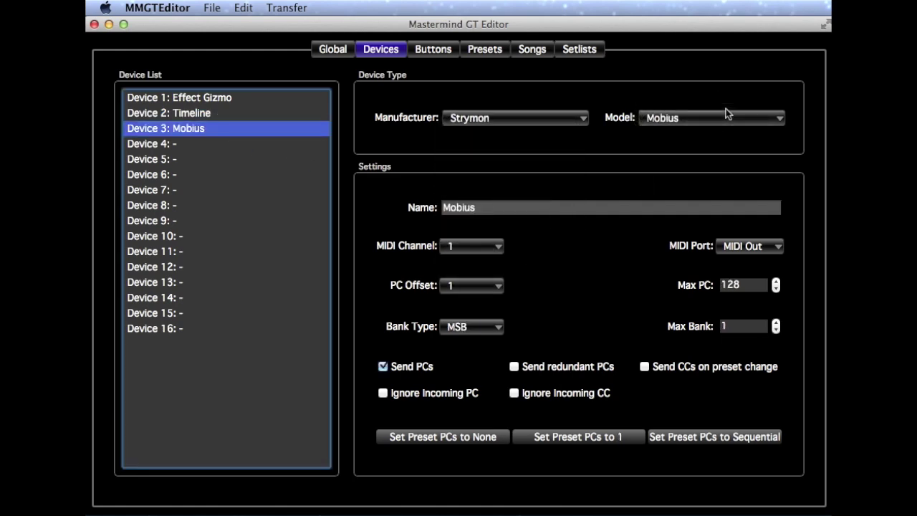
{"action": "left_click", "coordinate": [499, 247]}
{"action": "left_click", "coordinate": [487, 273]}
- Show the Buttons layout with IA Mode turned on
{"action": "left_click", "coordinate": [437, 51]}
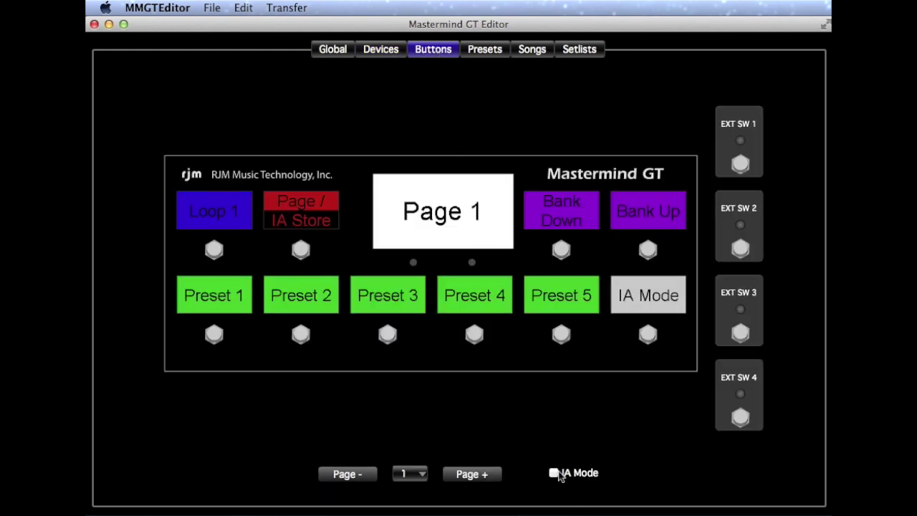
{"action": "left_click", "coordinate": [554, 473]}
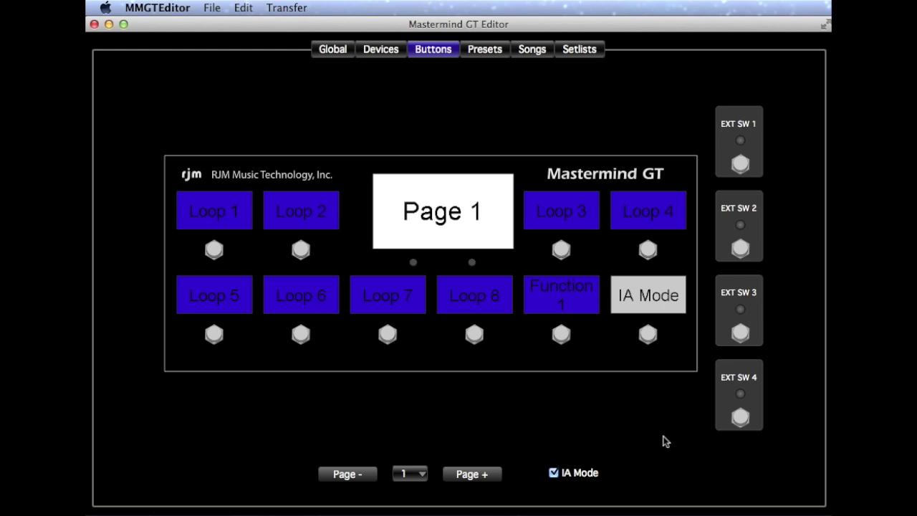
- Assign Loop 8 to Effect Gizmo Loop 9 and Function 1 to Effect Gizmo Loop 10
{"action": "right_click", "coordinate": [493, 305]}
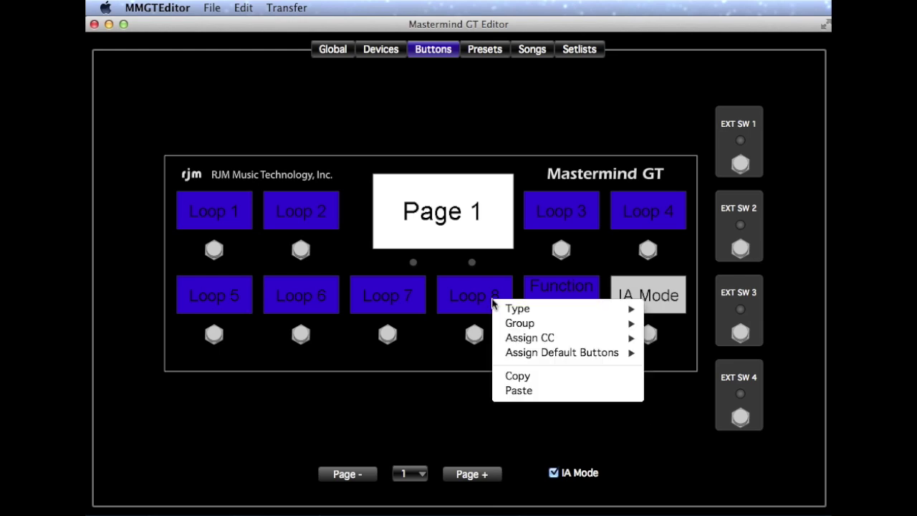
{"action": "mouse_move", "coordinate": [506, 338]}
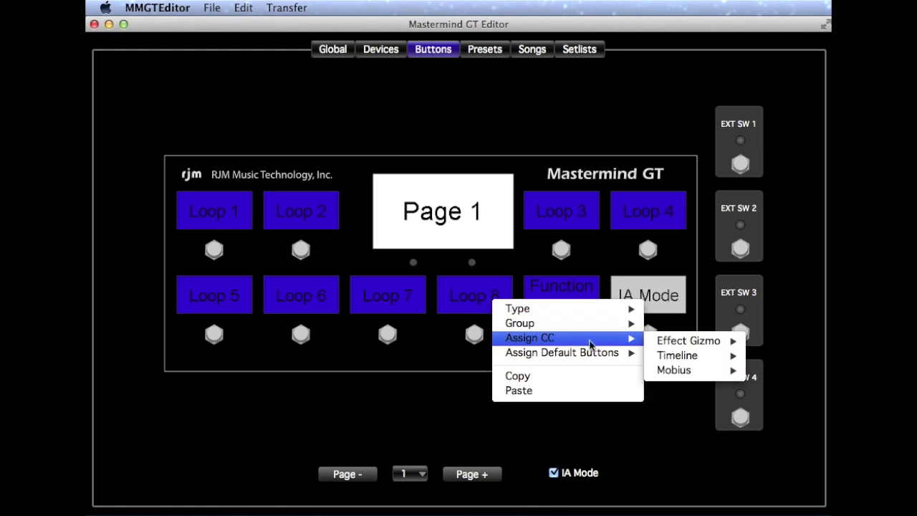
{"action": "mouse_move", "coordinate": [693, 347]}
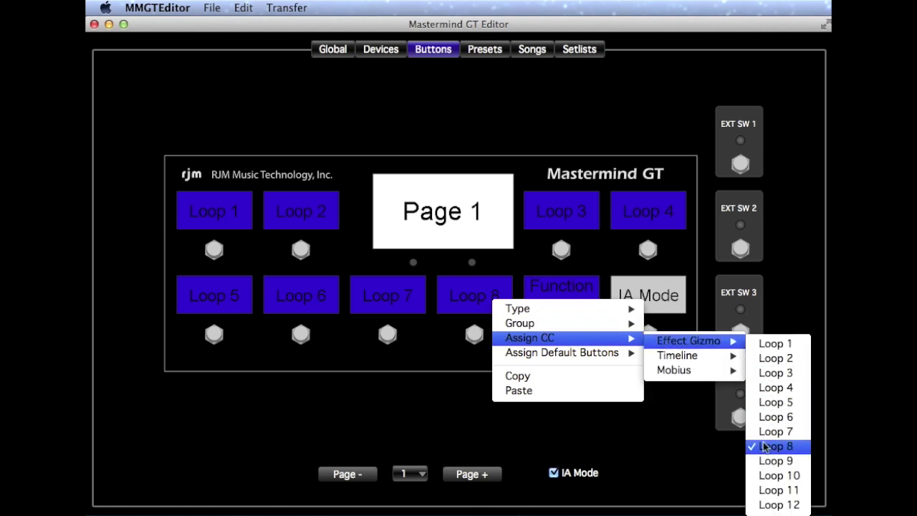
{"action": "left_click", "coordinate": [765, 461]}
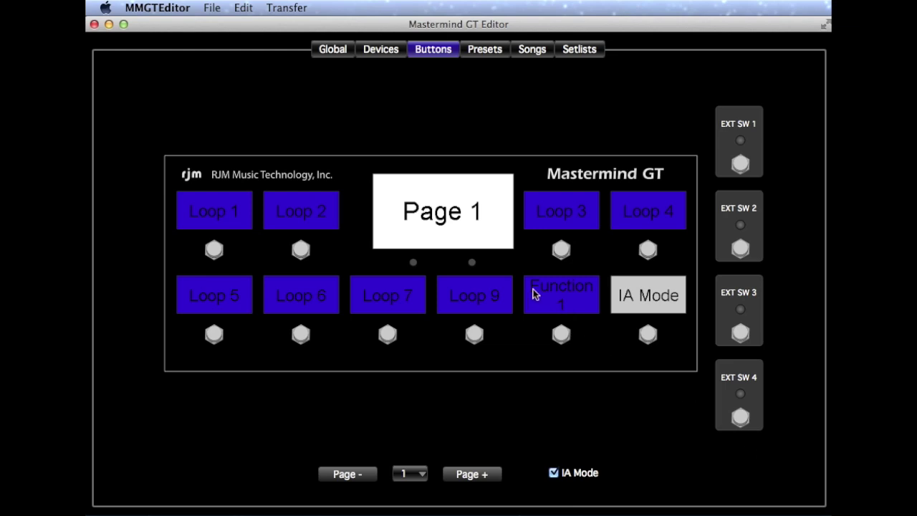
{"action": "right_click", "coordinate": [534, 294]}
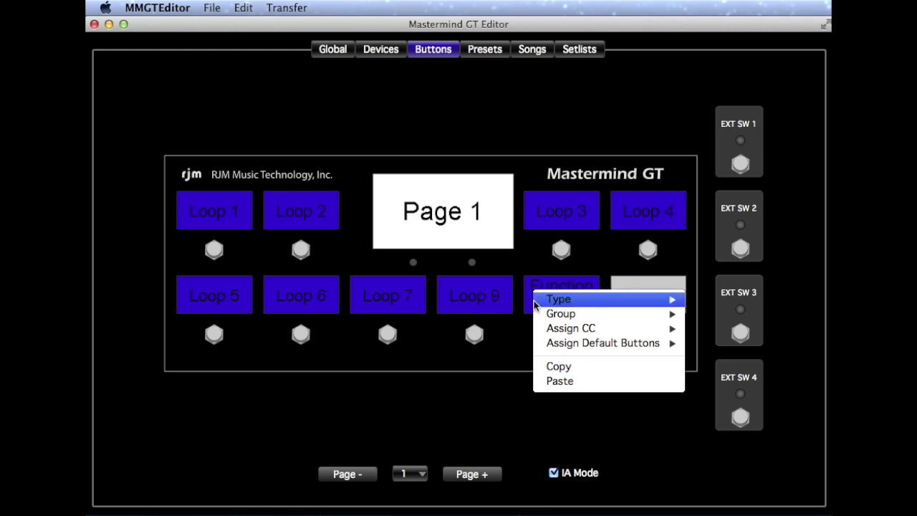
{"action": "mouse_move", "coordinate": [566, 328]}
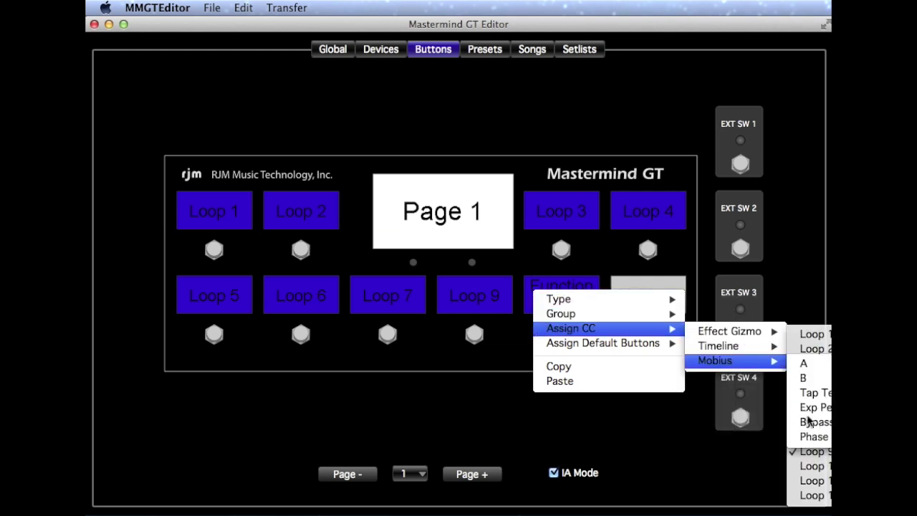
{"action": "mouse_move", "coordinate": [767, 337]}
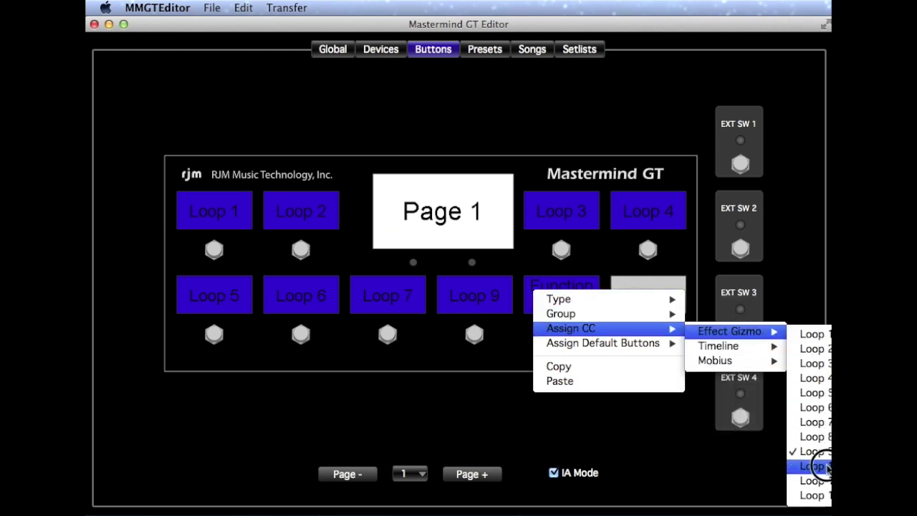
{"action": "left_click", "coordinate": [817, 466]}
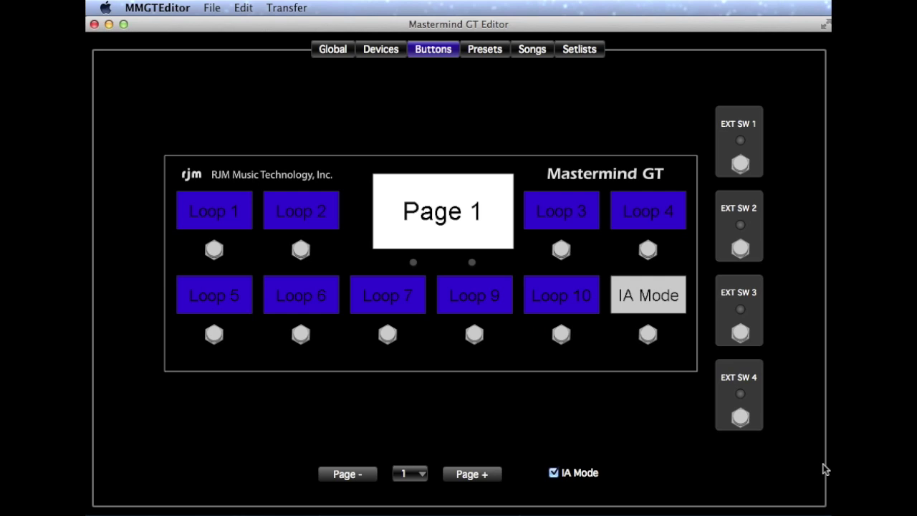
- Rename the Loop 9 and Loop 10 footswitches to Mobius and Timeline
{"action": "double_click", "coordinate": [467, 300]}
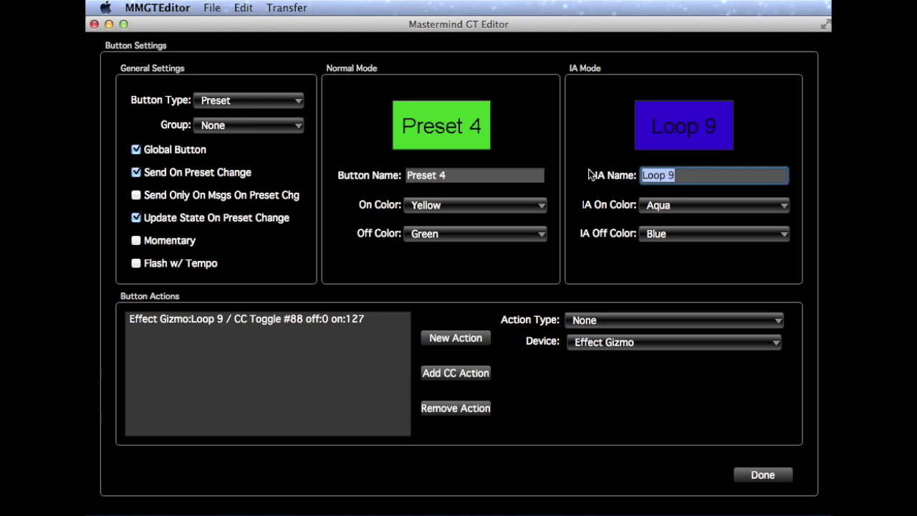
{"action": "type", "text": "Mobius"}
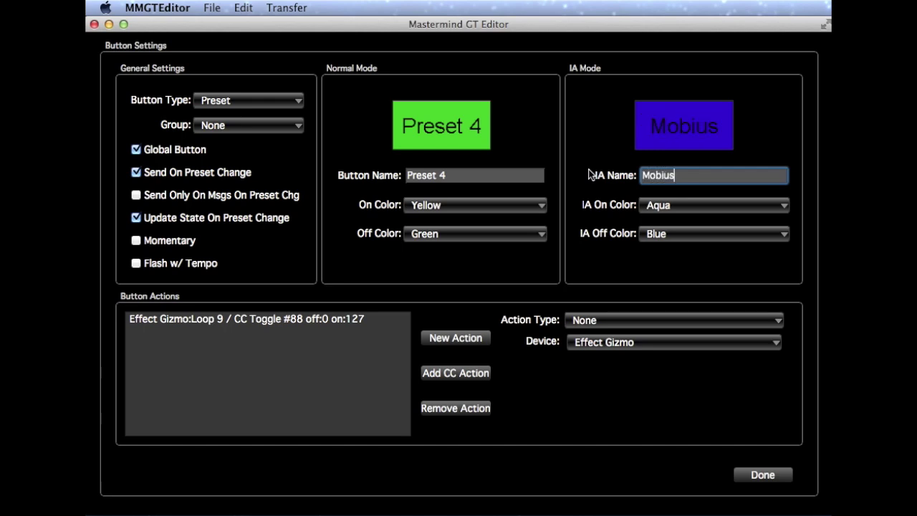
{"action": "left_click", "coordinate": [761, 475]}
{"action": "left_click", "coordinate": [585, 305]}
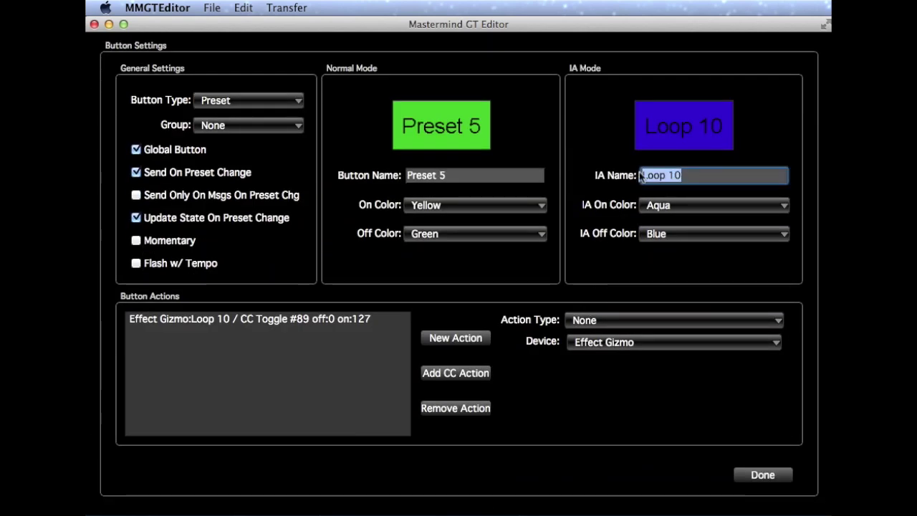
{"action": "type", "text": "Timeline"}
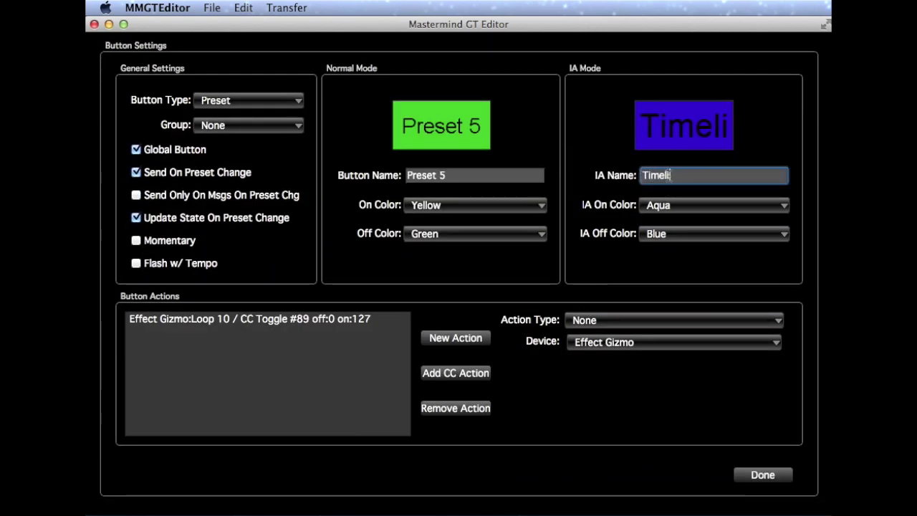
{"action": "left_click", "coordinate": [761, 479]}
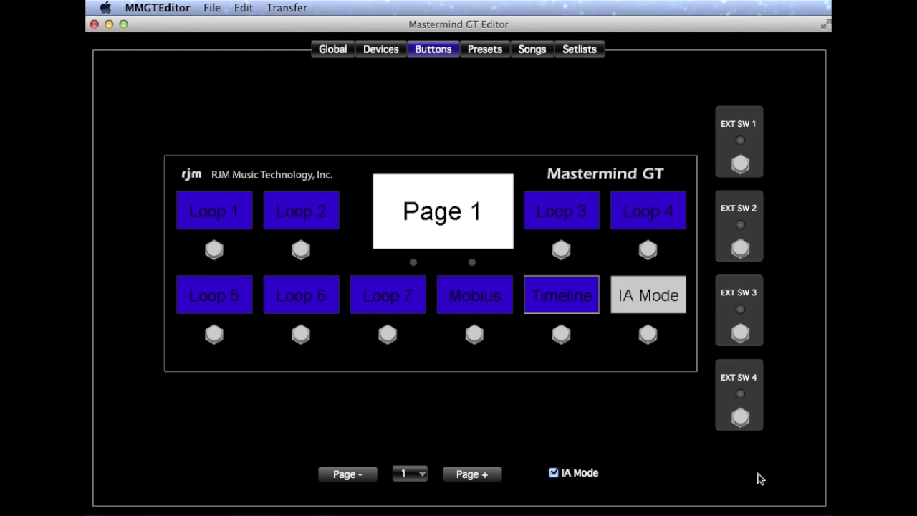
- On the Presets page, rename preset 1 to 'Clean Chorus'
{"action": "left_click", "coordinate": [485, 50]}
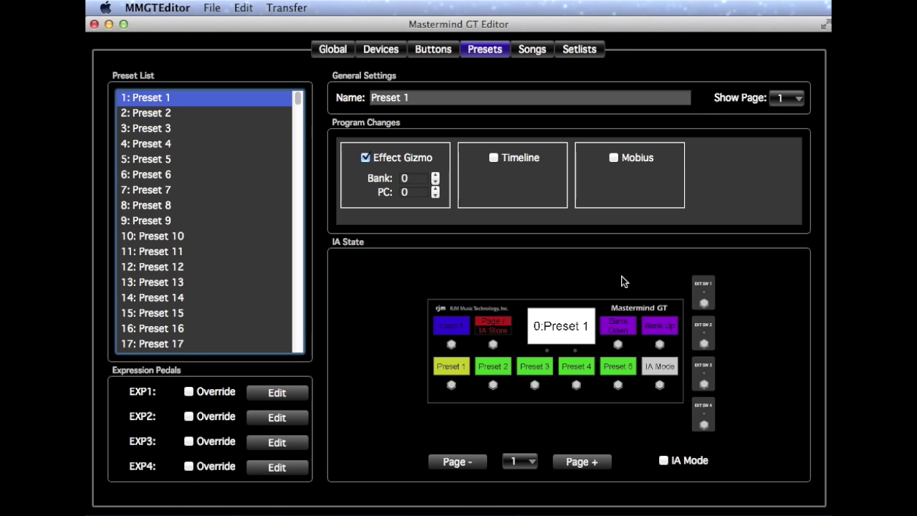
{"action": "triple_click", "coordinate": [438, 98]}
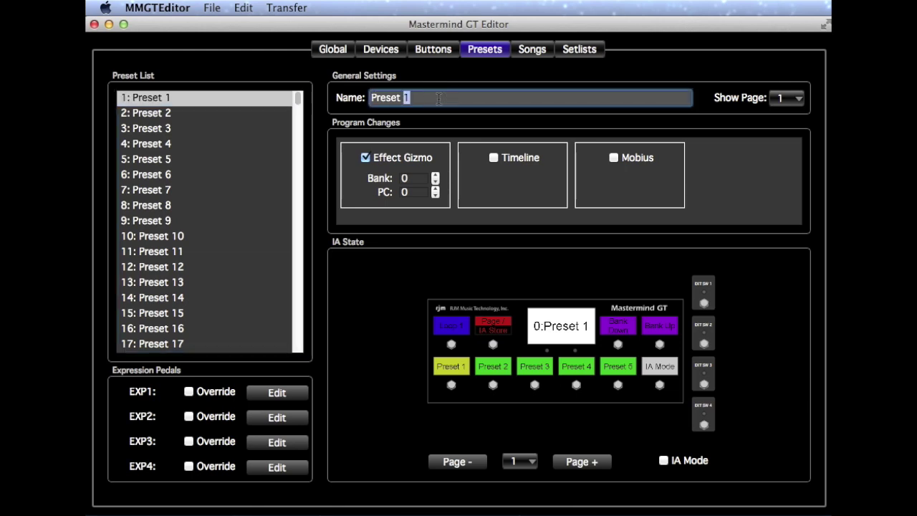
{"action": "type", "text": "Clean "}
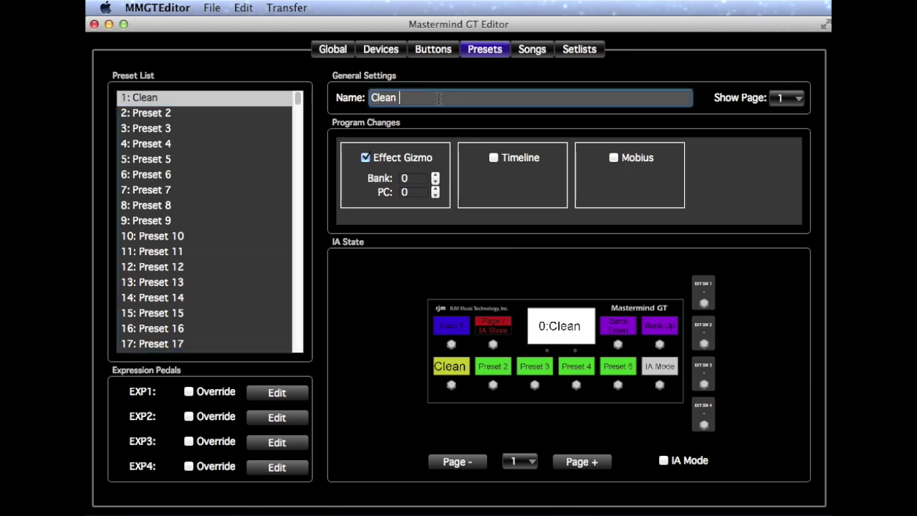
{"action": "type", "text": "Chorus"}
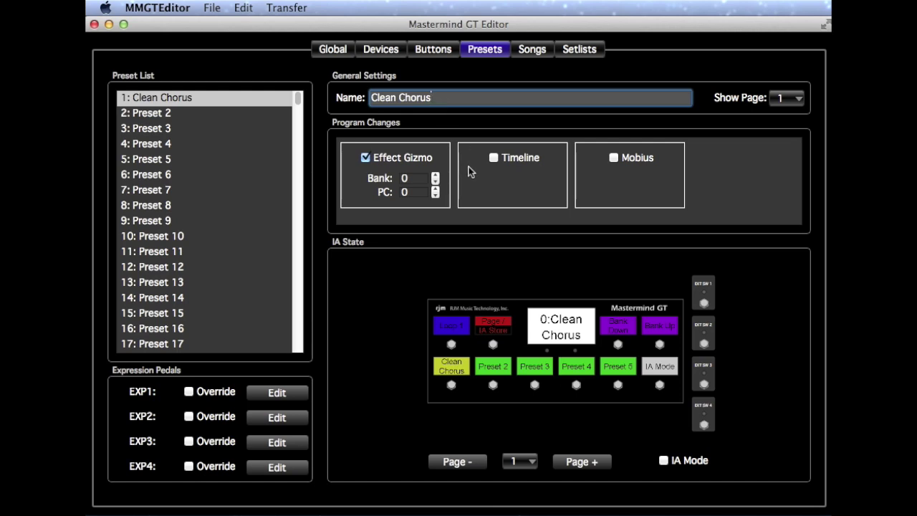
- Add a Mobius program change to the preset with PC 5
{"action": "left_click", "coordinate": [614, 159]}
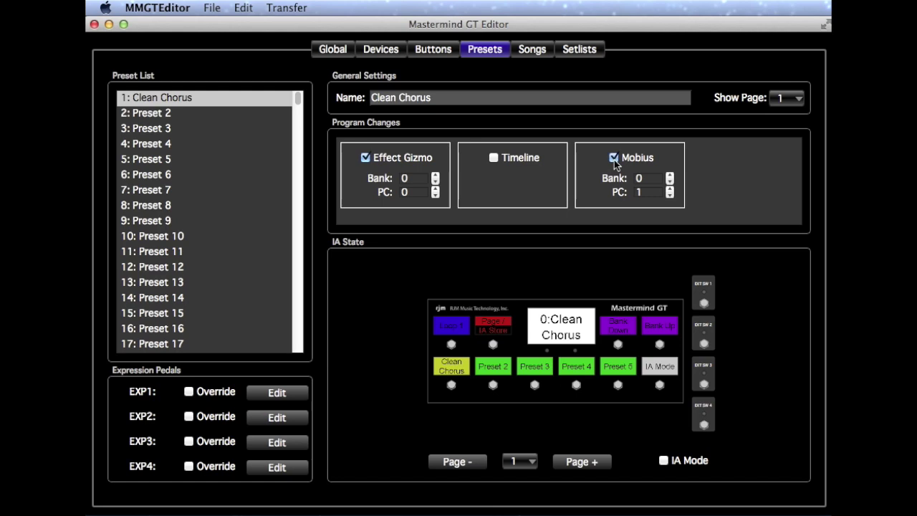
{"action": "double_click", "coordinate": [647, 191]}
{"action": "type", "text": "5"}
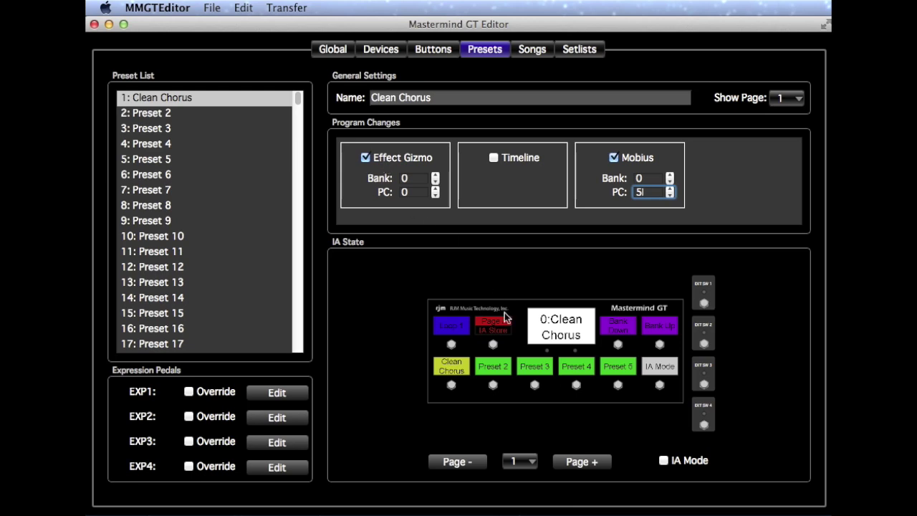
- Turn on the Mobius IA switch in Clean Chorus's IA state preview
{"action": "left_click", "coordinate": [663, 460]}
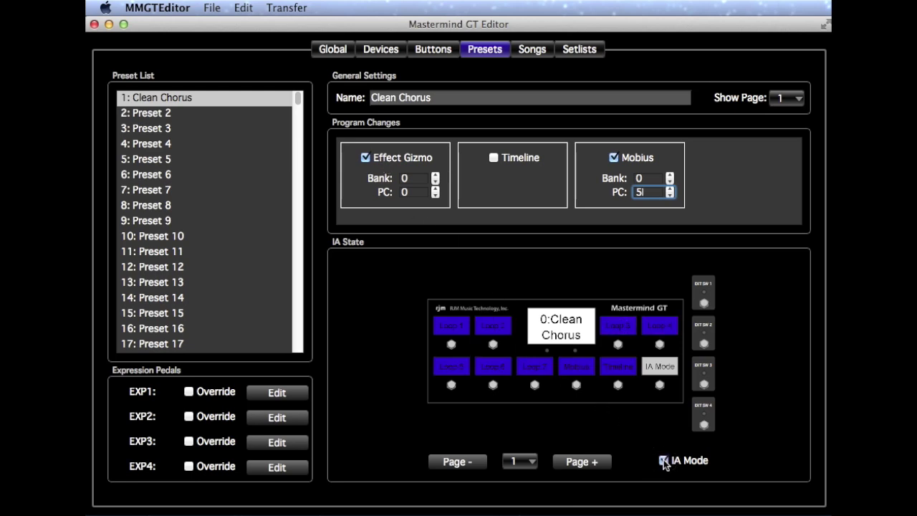
{"action": "left_click", "coordinate": [585, 373]}
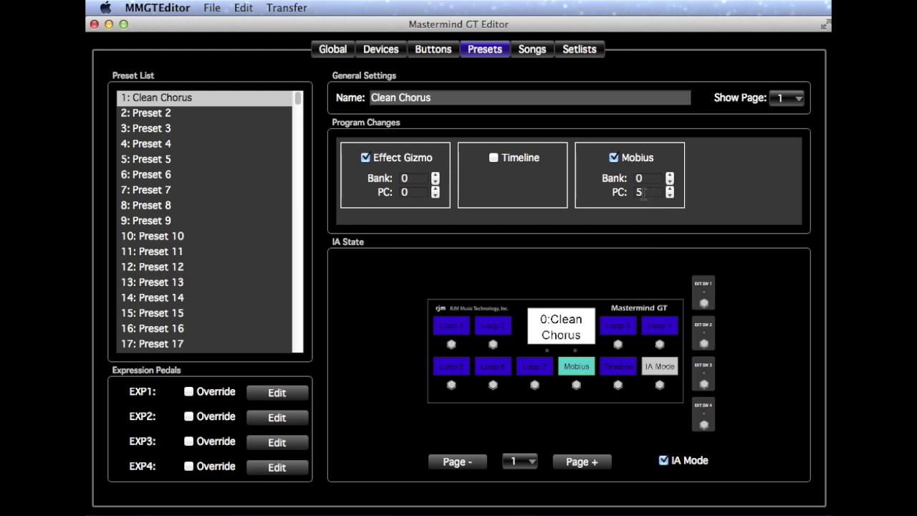
- Name preset 2 'Rhythm' and switch Loop 3 on in its IA state
{"action": "left_click", "coordinate": [186, 115]}
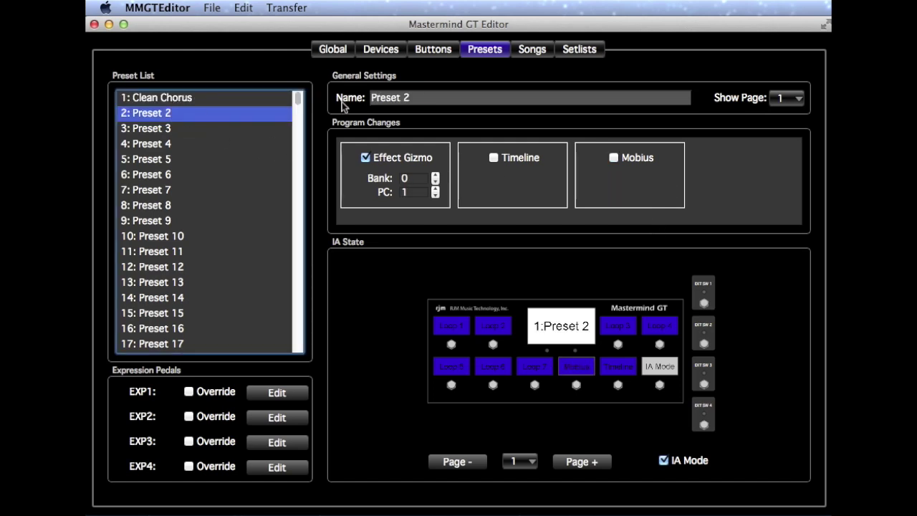
{"action": "double_click", "coordinate": [396, 98]}
{"action": "key", "text": "BackSpace"}
{"action": "type", "text": "Rhythm2"}
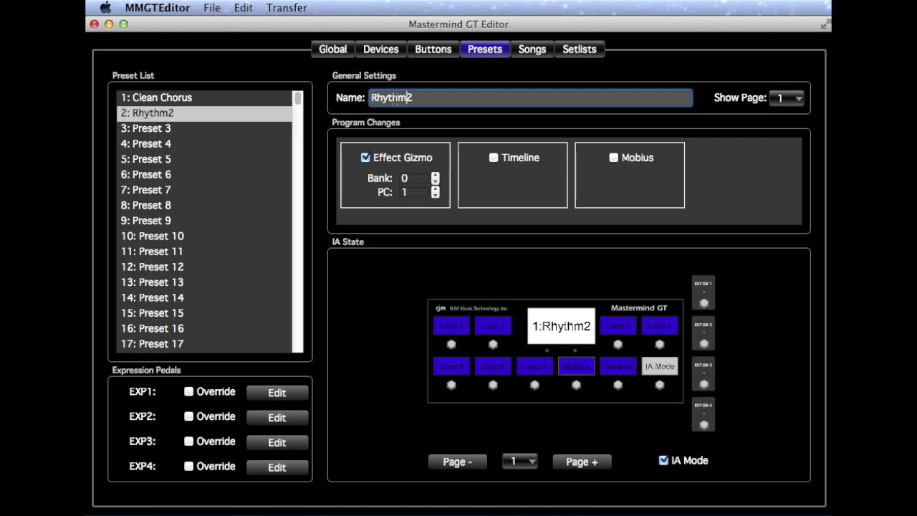
{"action": "key", "text": "BackSpace"}
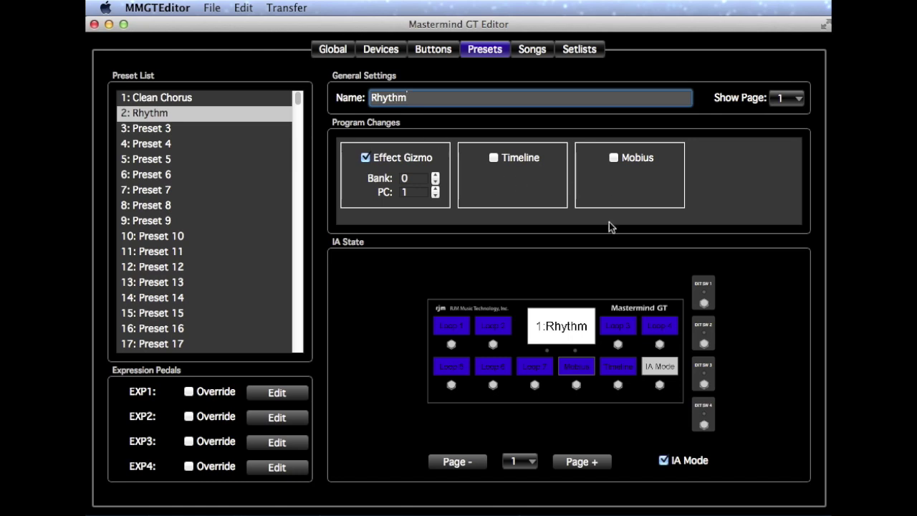
{"action": "left_click", "coordinate": [619, 326]}
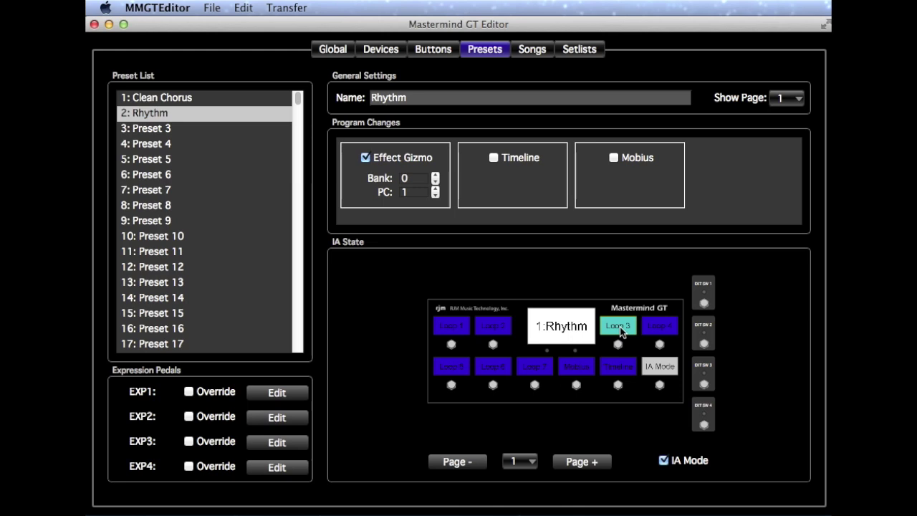
- Rename preset 3 to 'Solo' and add a Timeline program change at PC 2
{"action": "left_click", "coordinate": [215, 130]}
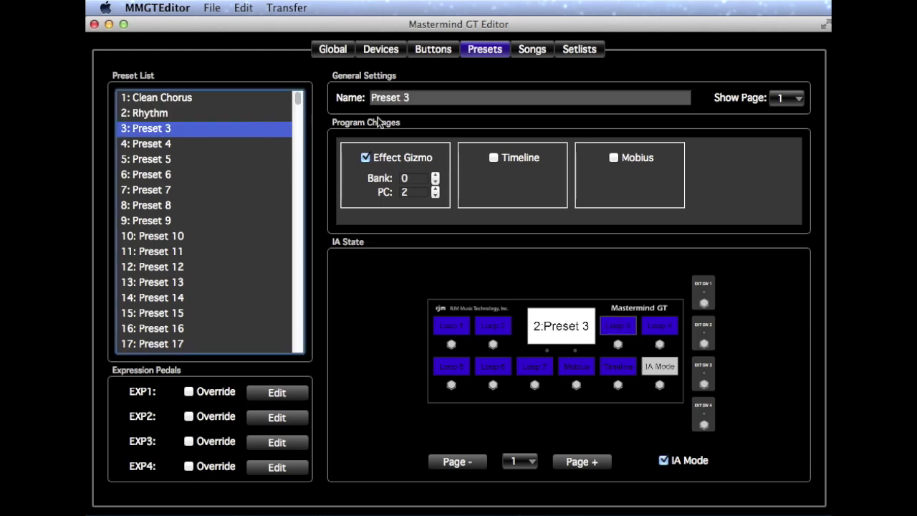
{"action": "double_click", "coordinate": [393, 100]}
{"action": "triple_click", "coordinate": [393, 100]}
{"action": "type", "text": "Solo"}
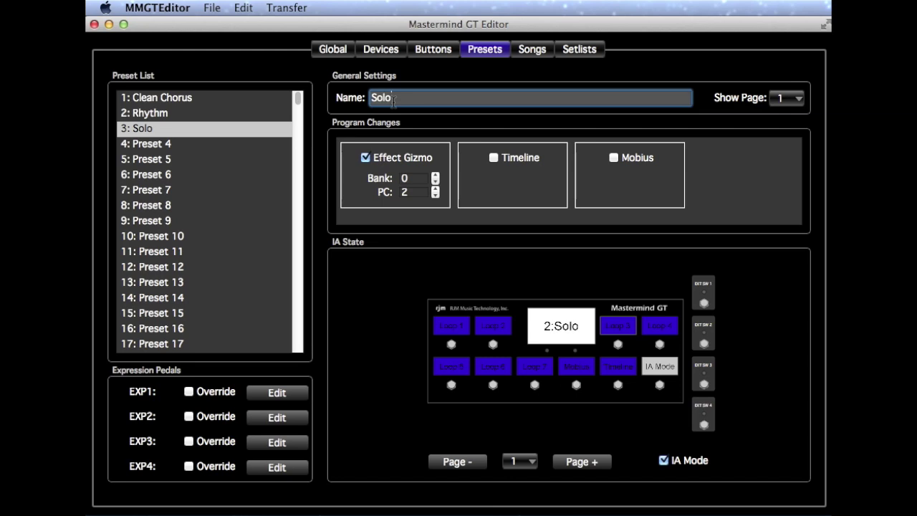
{"action": "left_click", "coordinate": [493, 156]}
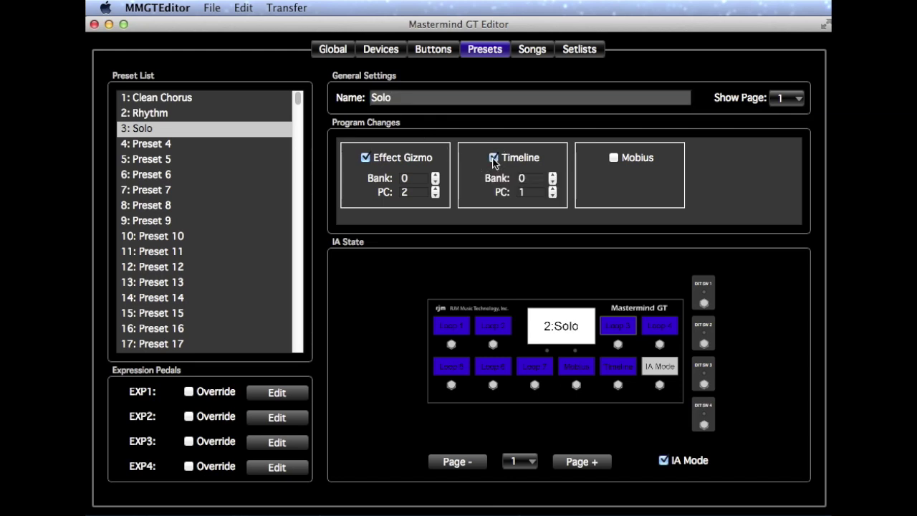
{"action": "left_click", "coordinate": [553, 190]}
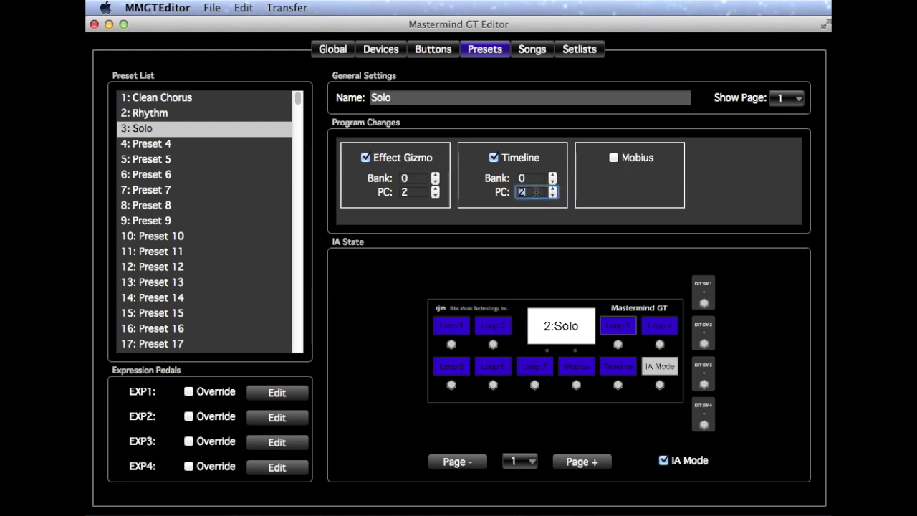
- Switch on Timeline, Loop 3 and Loop 1 in Solo's IA state
{"action": "left_click", "coordinate": [623, 371]}
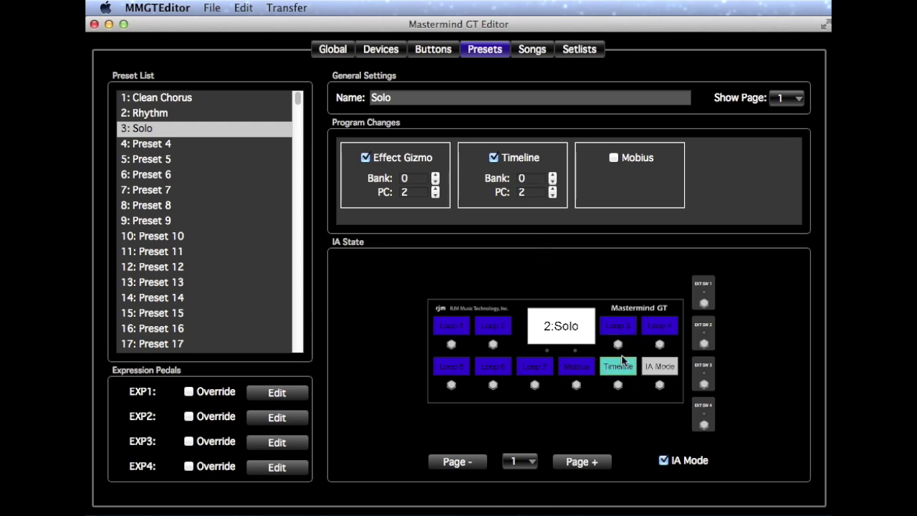
{"action": "left_click", "coordinate": [620, 330]}
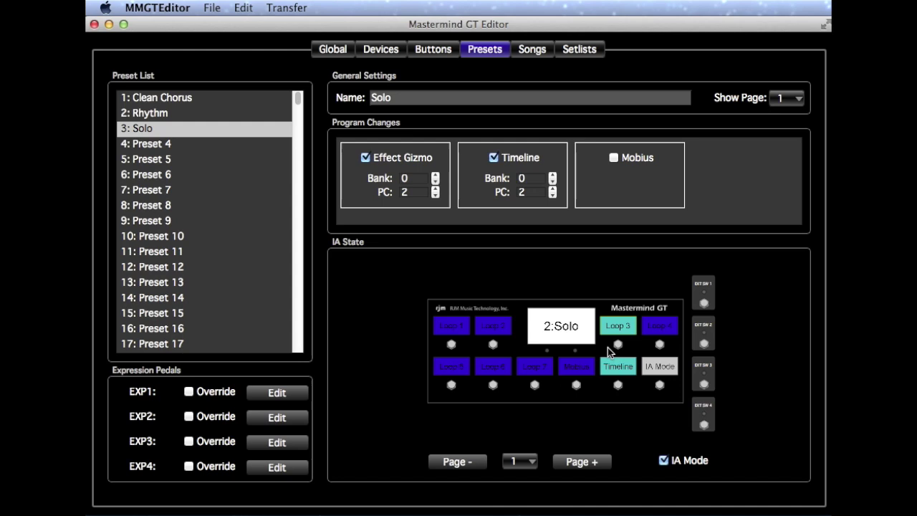
{"action": "left_click", "coordinate": [451, 327]}
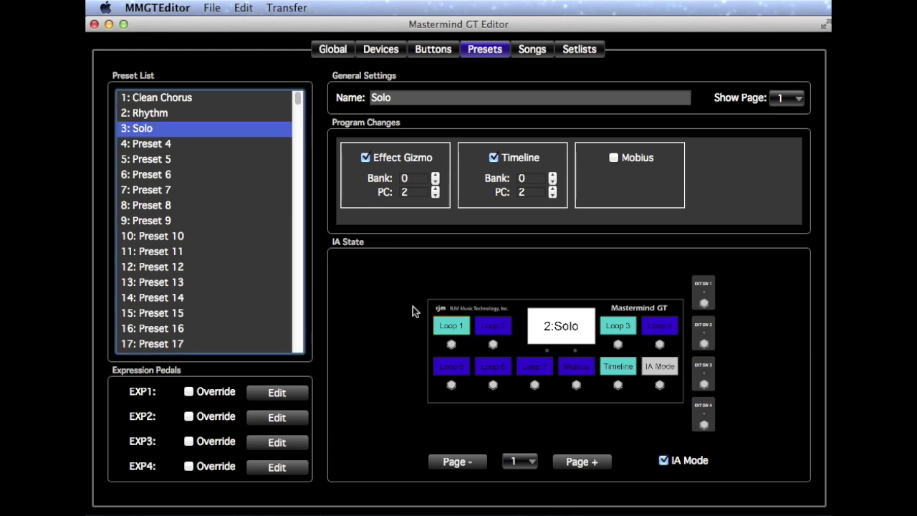
- Review the Clean Chorus, Rhythm and Solo presets, then untick IA Mode to preview preset buttons
{"action": "left_click", "coordinate": [225, 101]}
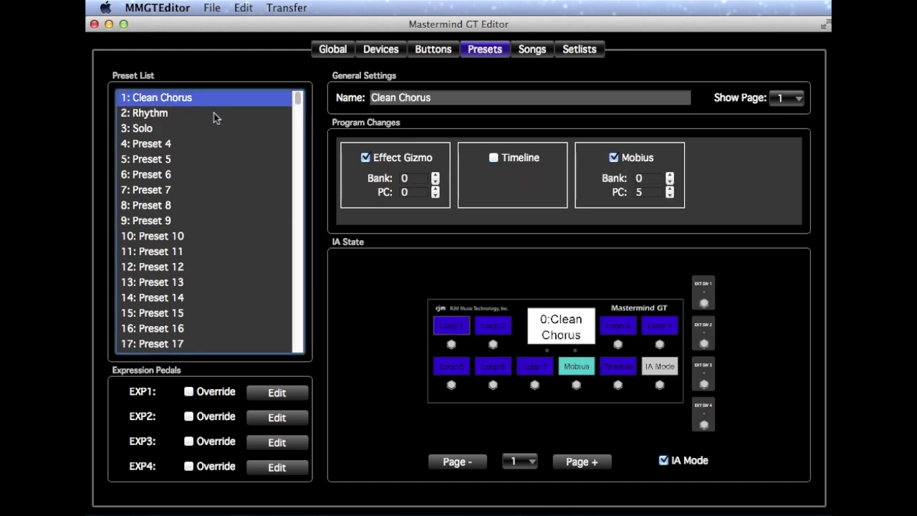
{"action": "left_click", "coordinate": [213, 114]}
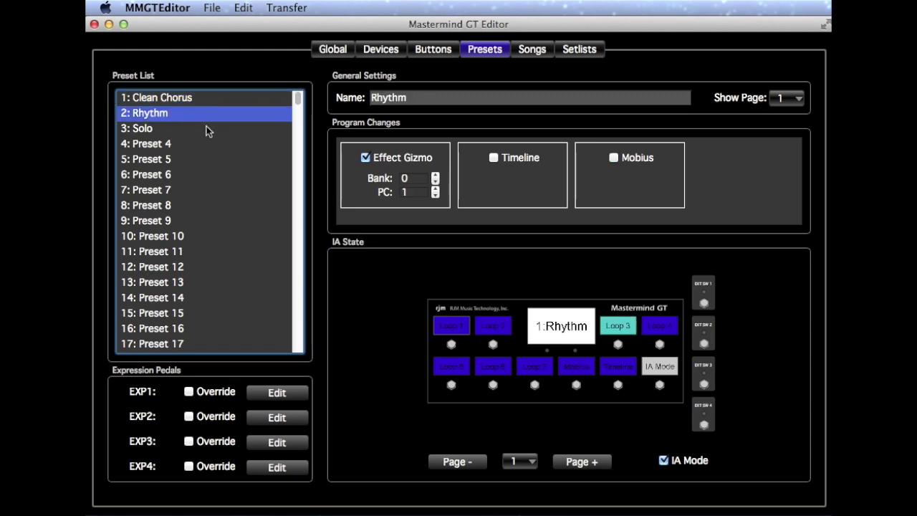
{"action": "left_click", "coordinate": [207, 129]}
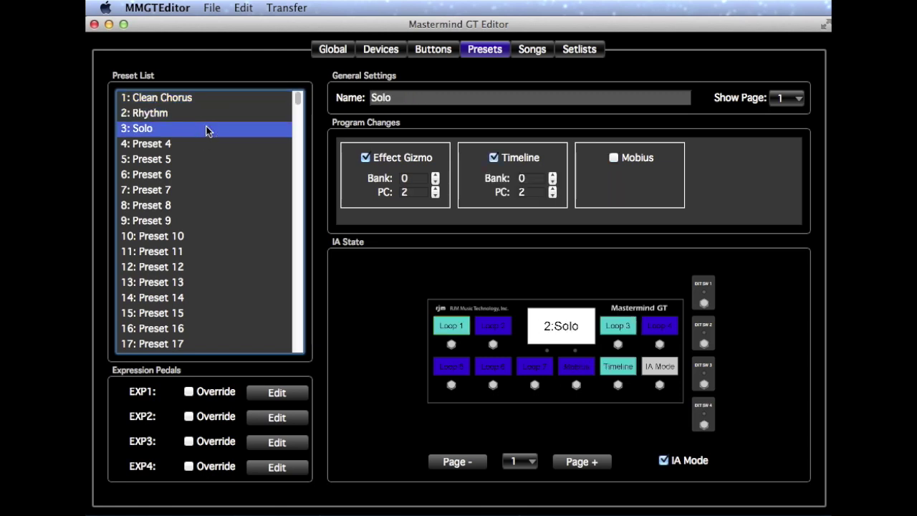
{"action": "left_click", "coordinate": [666, 462]}
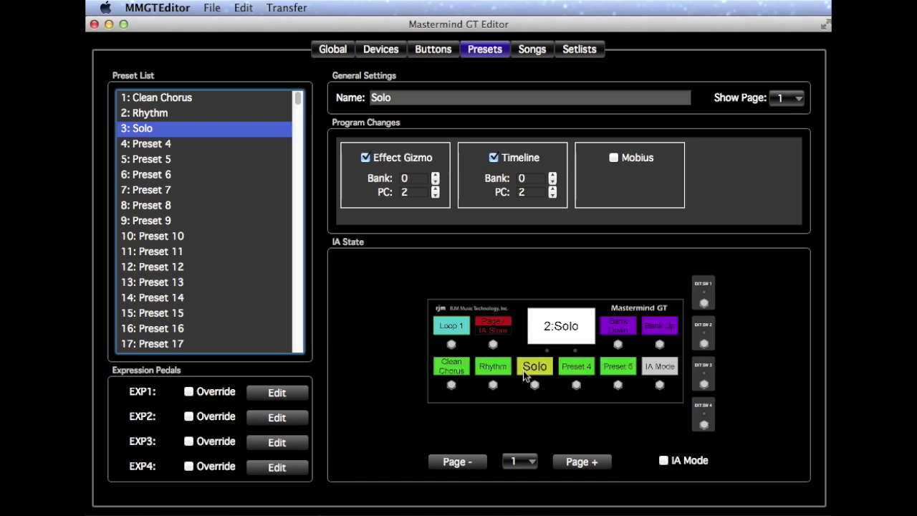
- Recheck the Rhythm and Clean Chorus presets in the preview, ending on Solo
{"action": "left_click", "coordinate": [221, 116]}
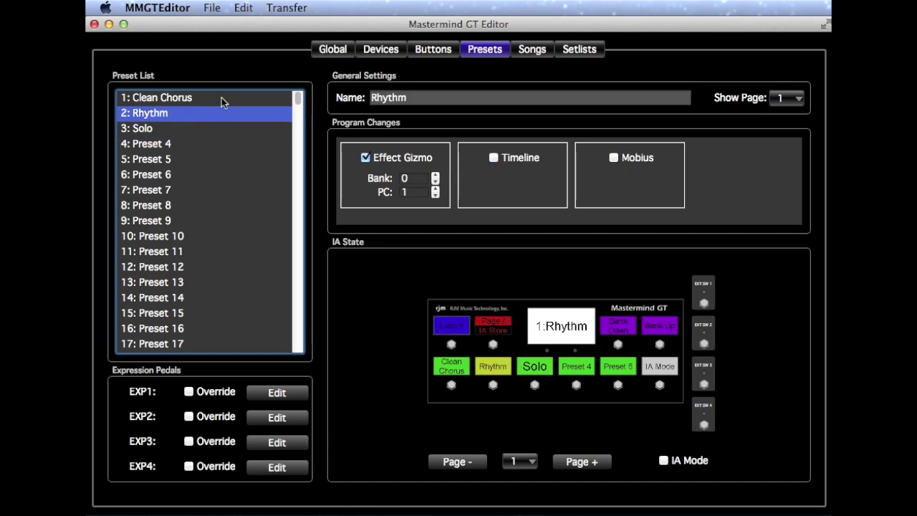
{"action": "left_click", "coordinate": [221, 98]}
{"action": "left_click", "coordinate": [216, 117]}
{"action": "left_click", "coordinate": [215, 132]}
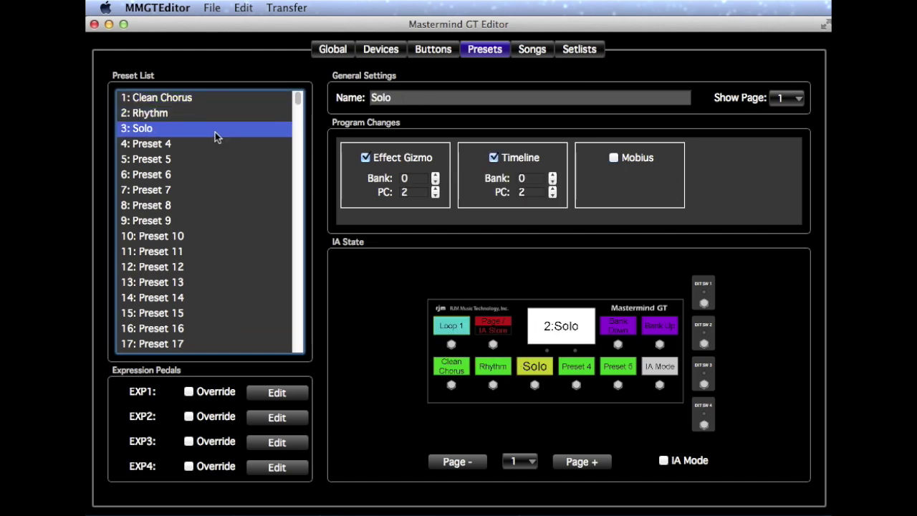